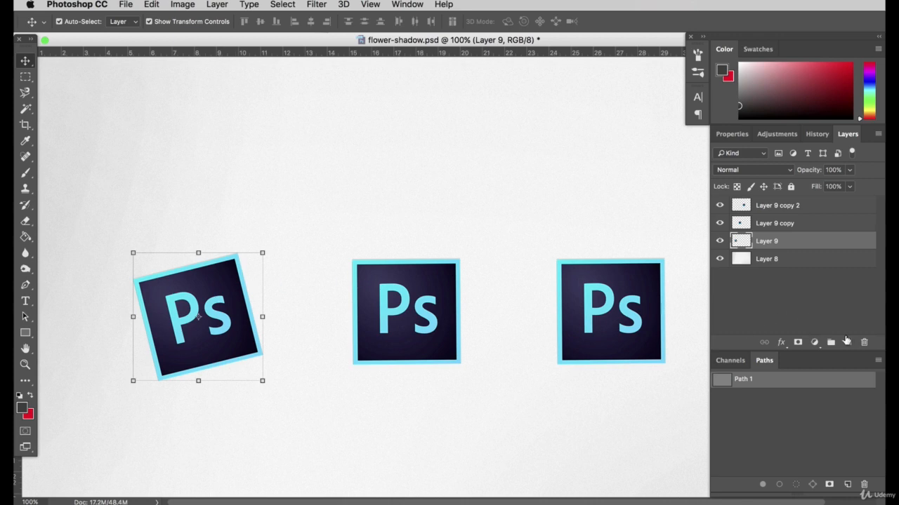
Add a new layer directly beneath Layer 9 and name it "shadow".
click(846, 342)
drag(785, 242, 782, 267)
double_click(768, 260)
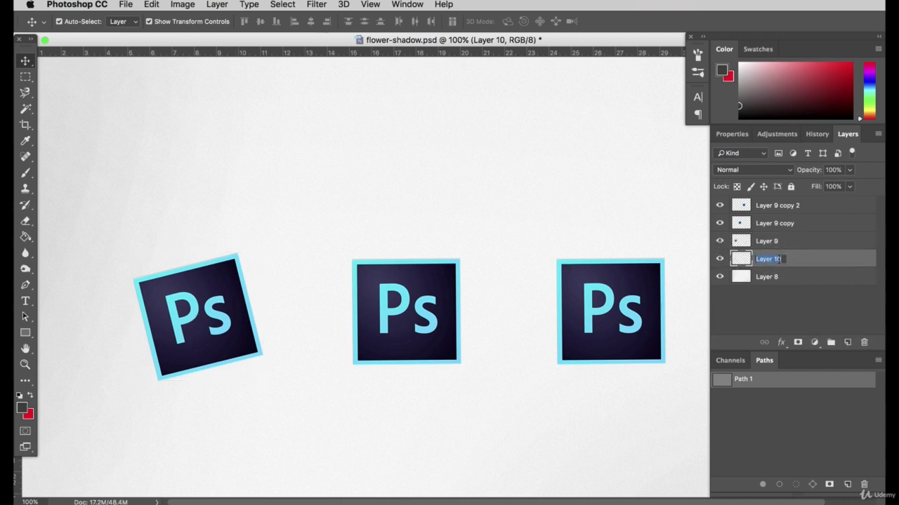
text(shadow)
key(Return)
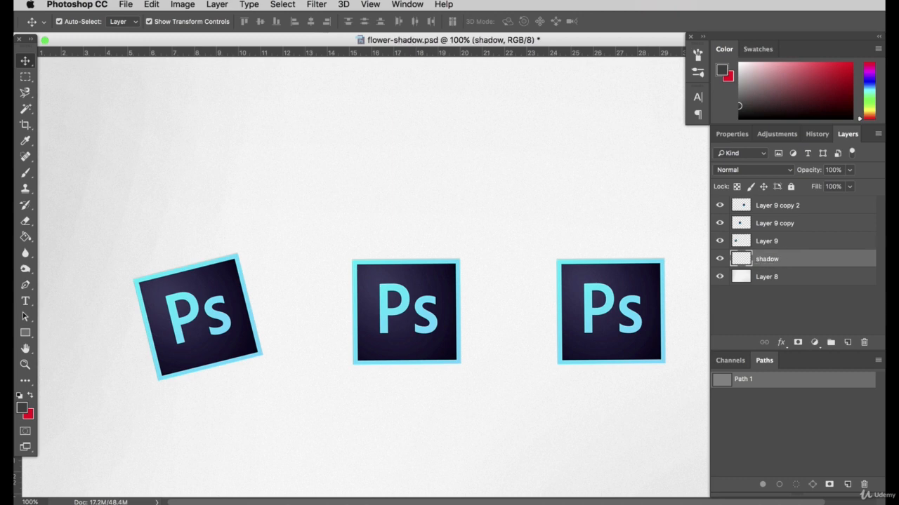
Paint a soft dark shadow along the tilted logo's left and lower edges with the 153 px brush, and erase its outer edges at 100% opacity.
click(25, 173)
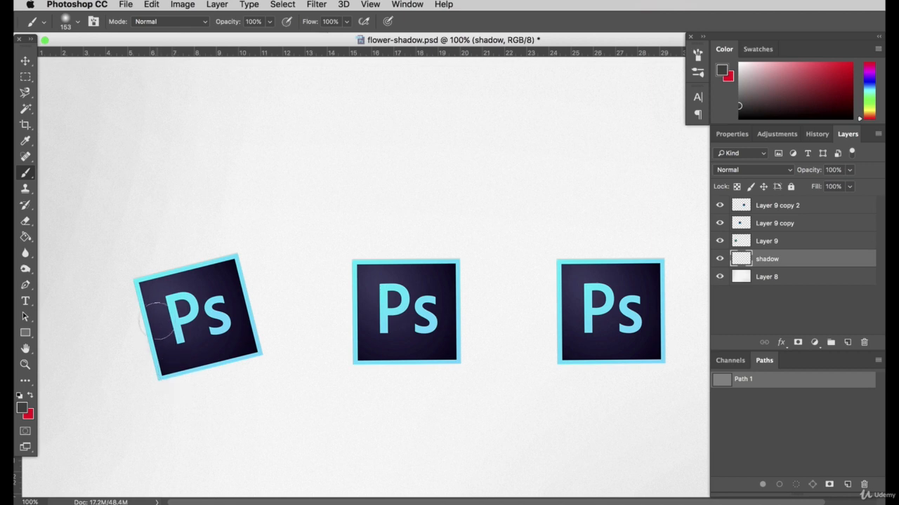
mouse_move(153, 309)
mouse_down()
mouse_move(140, 335)
mouse_move(169, 368)
mouse_move(231, 344)
mouse_move(179, 351)
mouse_move(161, 295)
mouse_move(213, 356)
mouse_move(165, 341)
mouse_move(160, 295)
mouse_move(199, 347)
mouse_move(218, 348)
mouse_move(181, 359)
mouse_up()
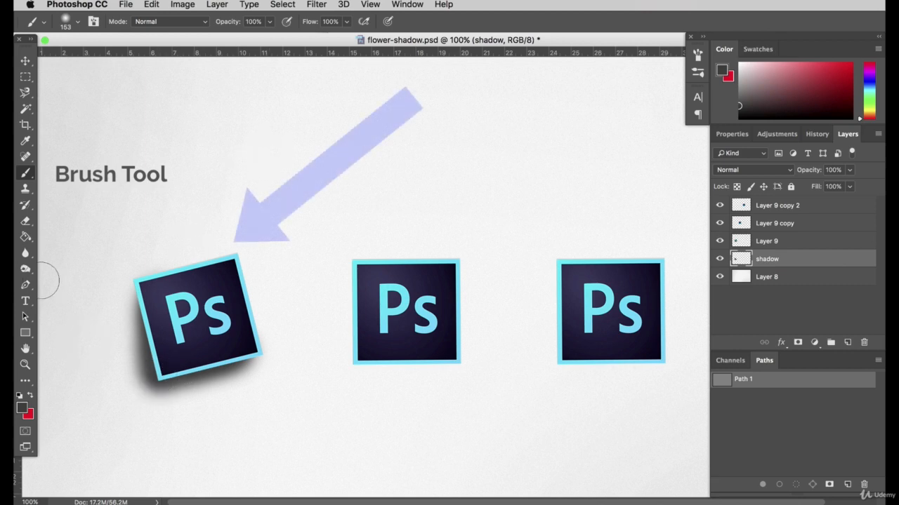
click(25, 221)
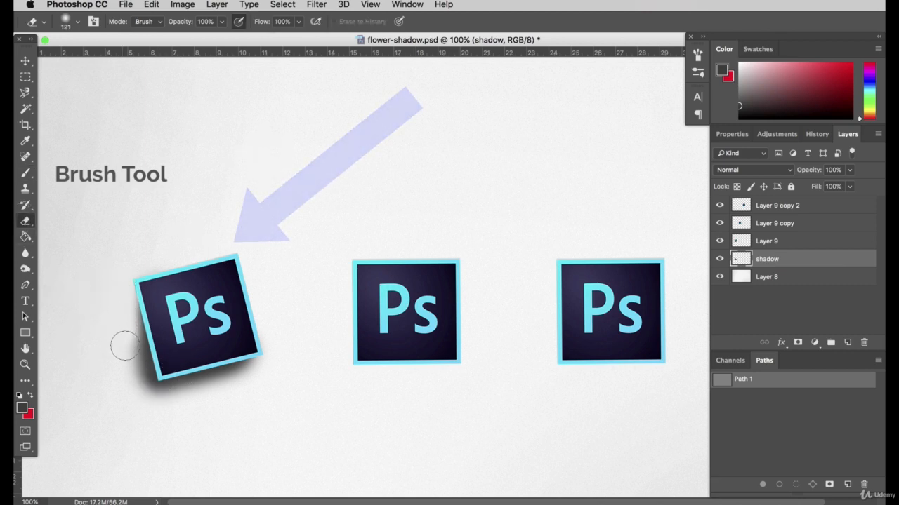
mouse_move(119, 415)
mouse_down()
mouse_move(196, 409)
mouse_move(250, 375)
mouse_up()
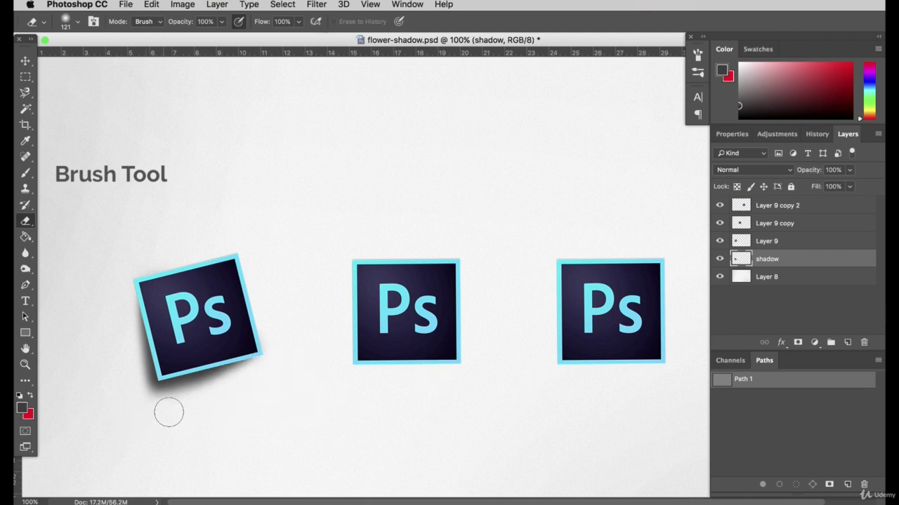
drag(168, 413, 281, 358)
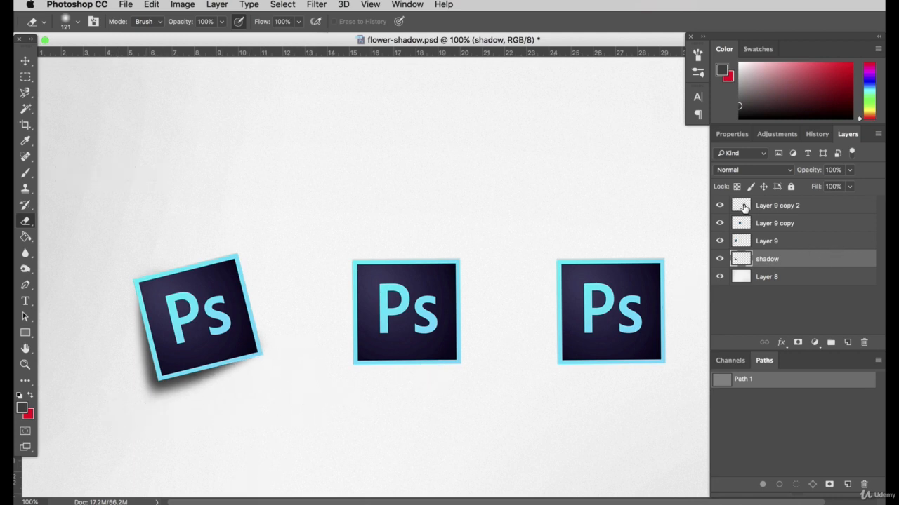
Revert the document history to the first eraser stroke made after the shadow's brush strokes.
click(818, 134)
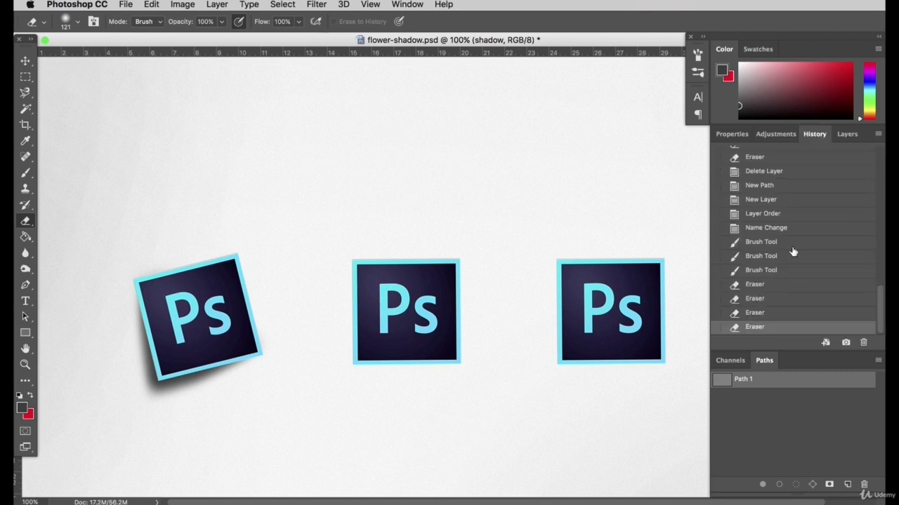
click(761, 314)
click(763, 300)
click(769, 287)
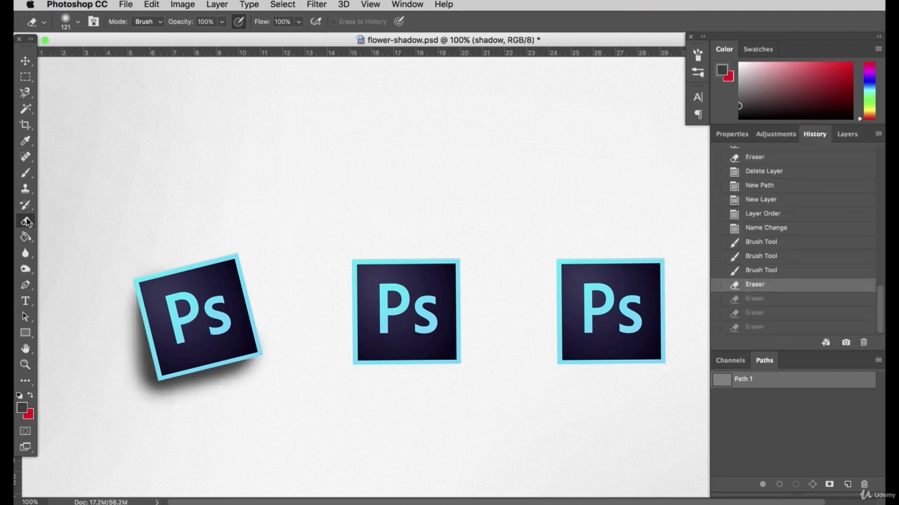
Set the Eraser's opacity to 45% and gently thin the shadow's outer edge along the tilted logo's lower side, undoing one stroke.
click(221, 21)
drag(193, 37, 190, 37)
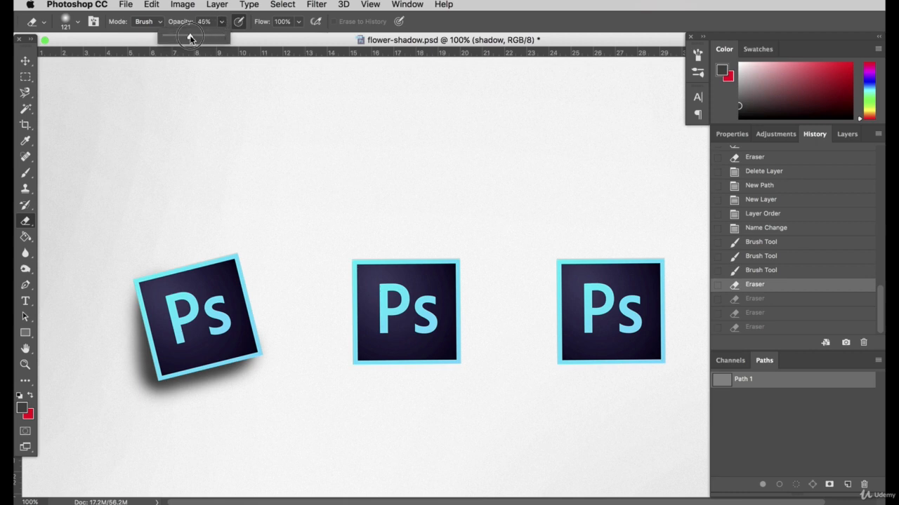
mouse_move(124, 287)
mouse_down()
mouse_move(132, 411)
mouse_move(128, 387)
mouse_move(125, 396)
mouse_move(152, 399)
mouse_move(263, 369)
mouse_up()
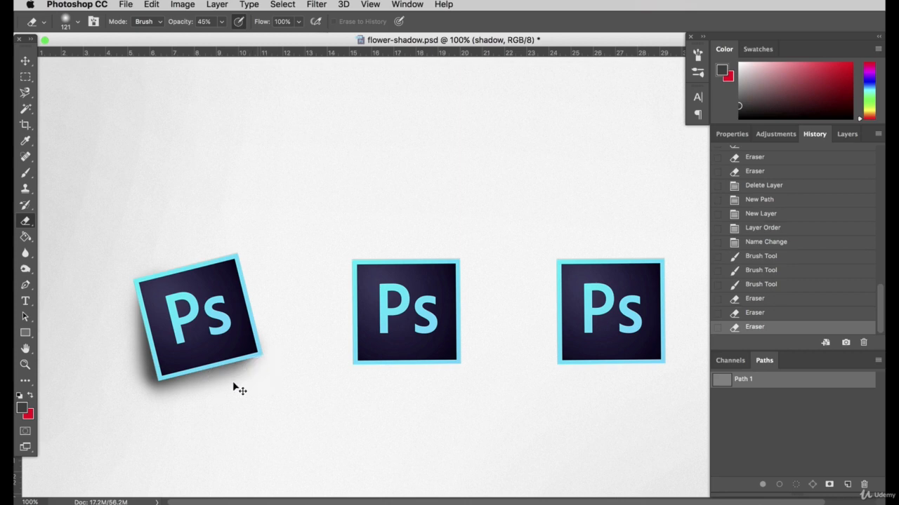
key(super+z)
drag(210, 400, 277, 375)
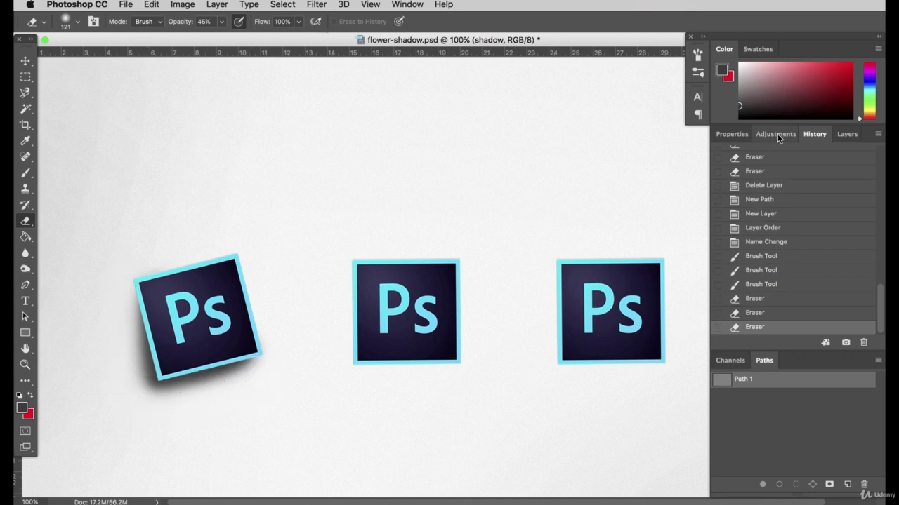
Reduce the opacity of the "shadow" layer to about 51%.
click(846, 135)
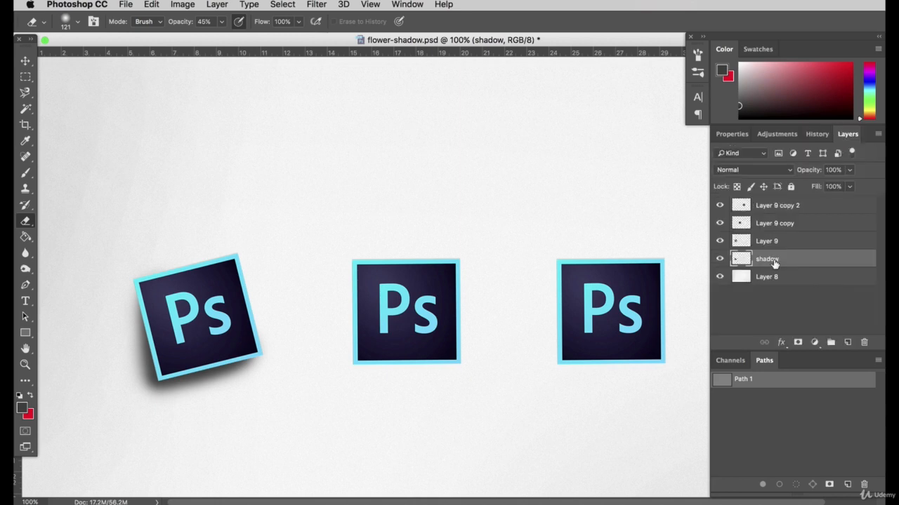
click(849, 169)
drag(819, 183, 814, 186)
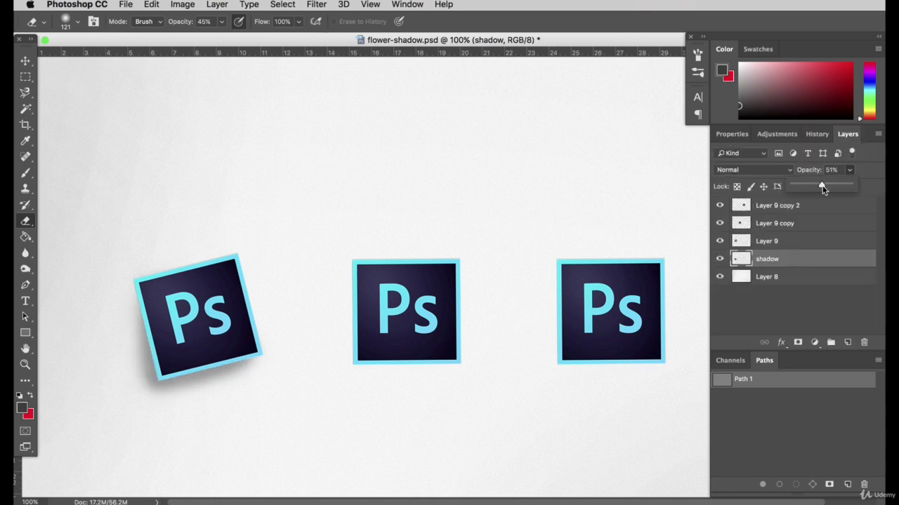
Add a new layer above "shadow" and paint a tighter contact shadow along the tilted logo's lower edges with an 81 px brush.
click(845, 342)
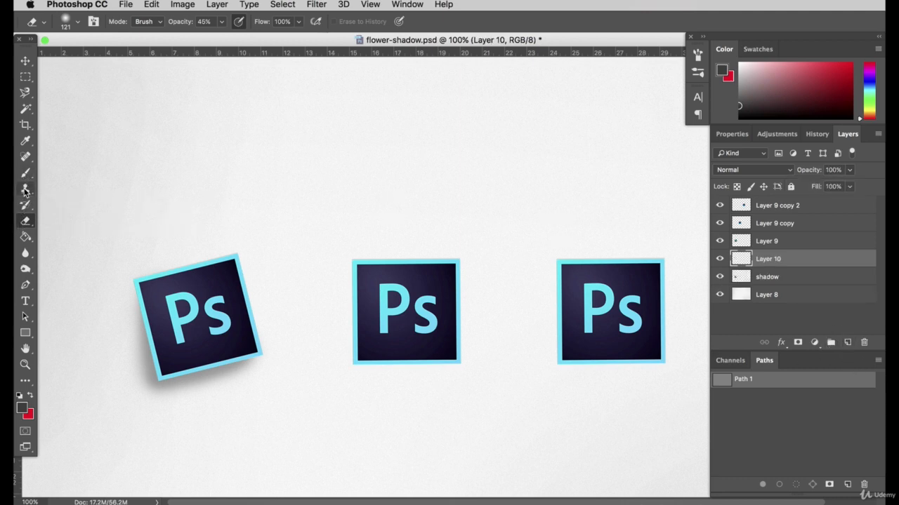
click(26, 174)
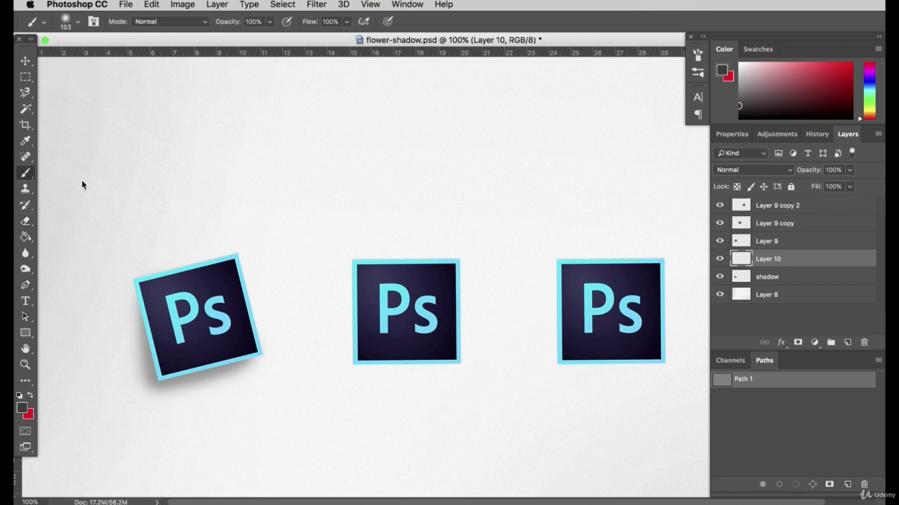
click(68, 23)
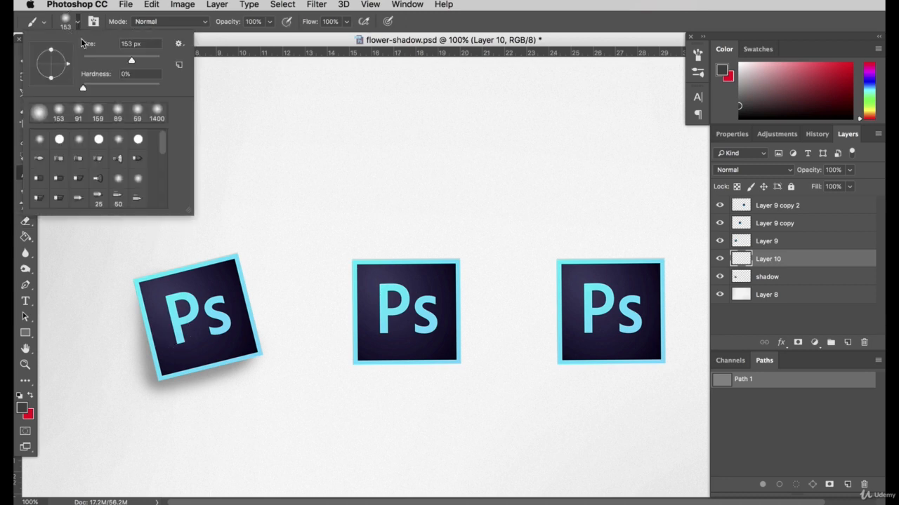
click(115, 58)
click(155, 319)
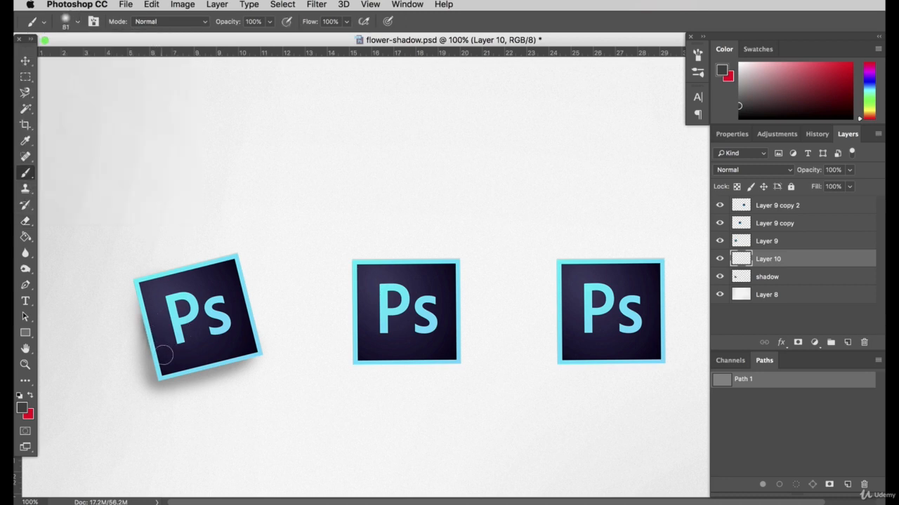
drag(167, 367, 259, 340)
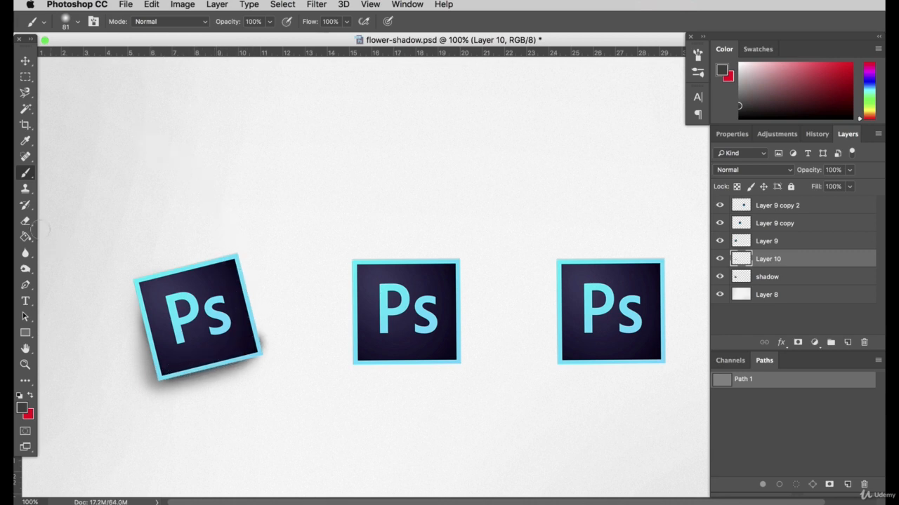
Erase the excess dark paint beside the tilted logo's lower-right corner at 45% opacity, and check the shadow at 122% zoom.
click(26, 220)
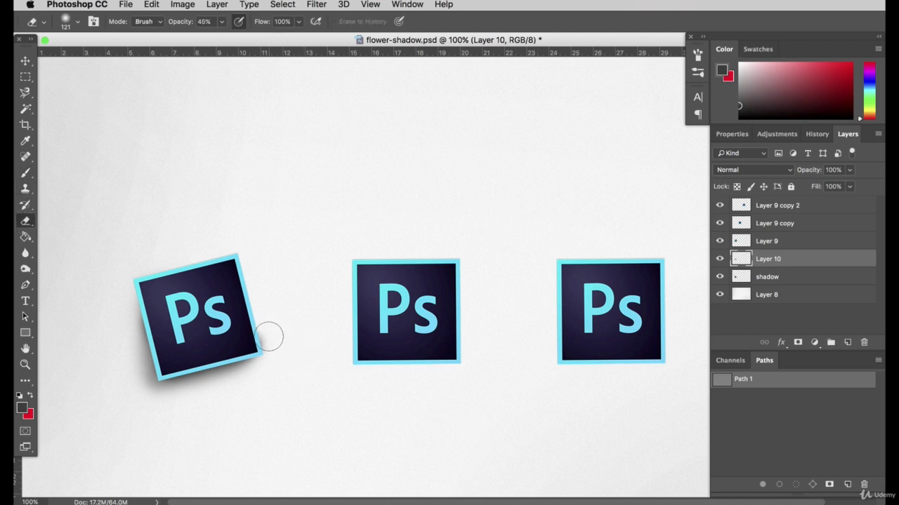
drag(268, 337, 271, 341)
double_click(31, 501)
text(122)
key(Return)
scroll(351, 453, down, 2)
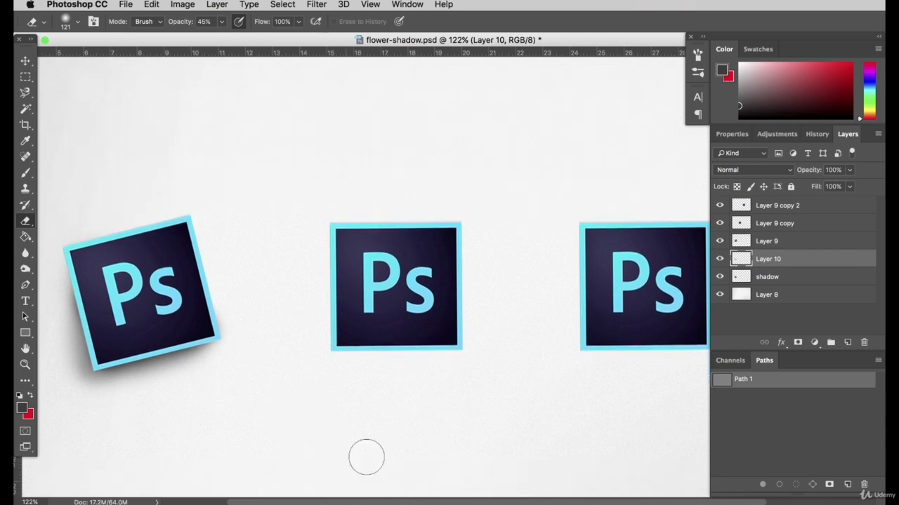
drag(469, 502, 360, 500)
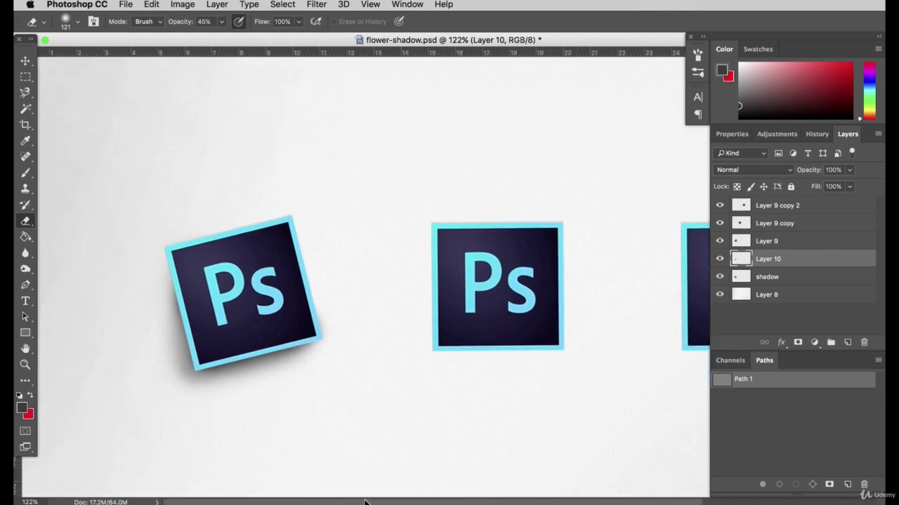
Select a thin rectangular strip just beneath the middle logo, fill it with the dark foreground color on a new layer above Layer 8, and deselect.
scroll(393, 491, right, 5)
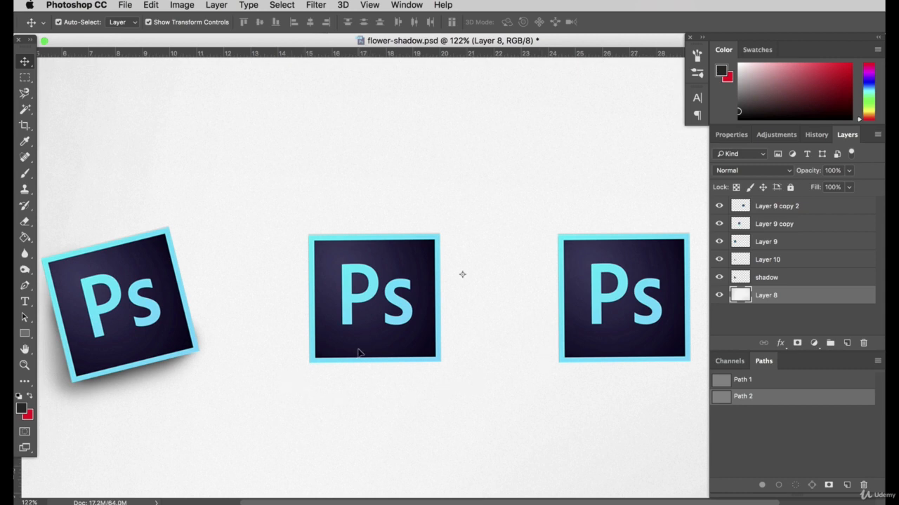
scroll(358, 351, down, 2)
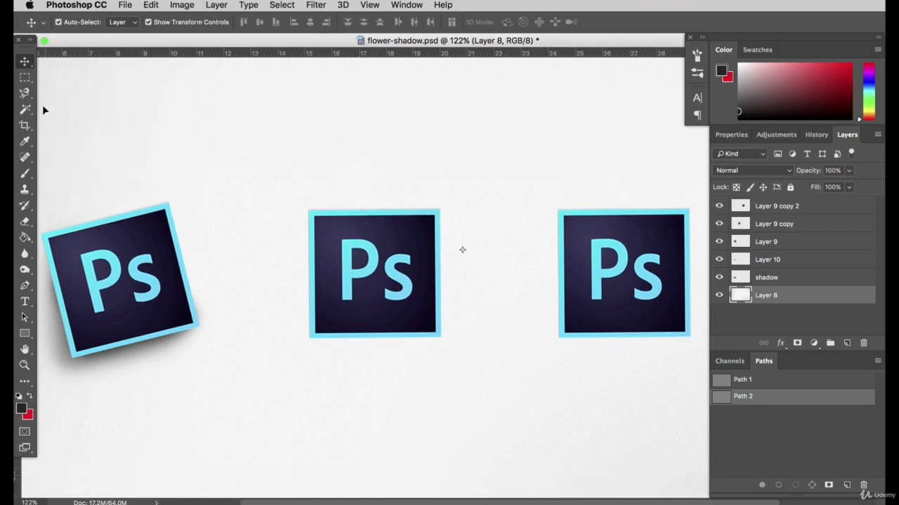
click(28, 73)
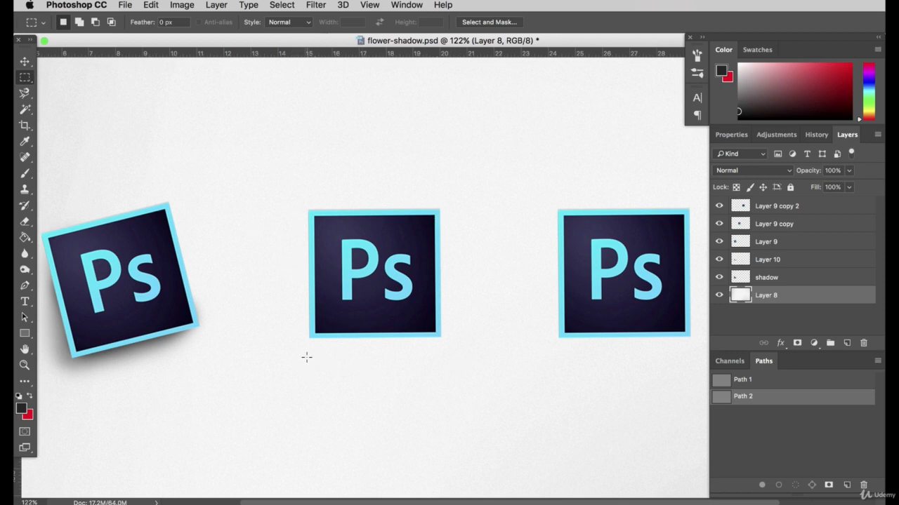
drag(307, 357, 443, 372)
click(32, 239)
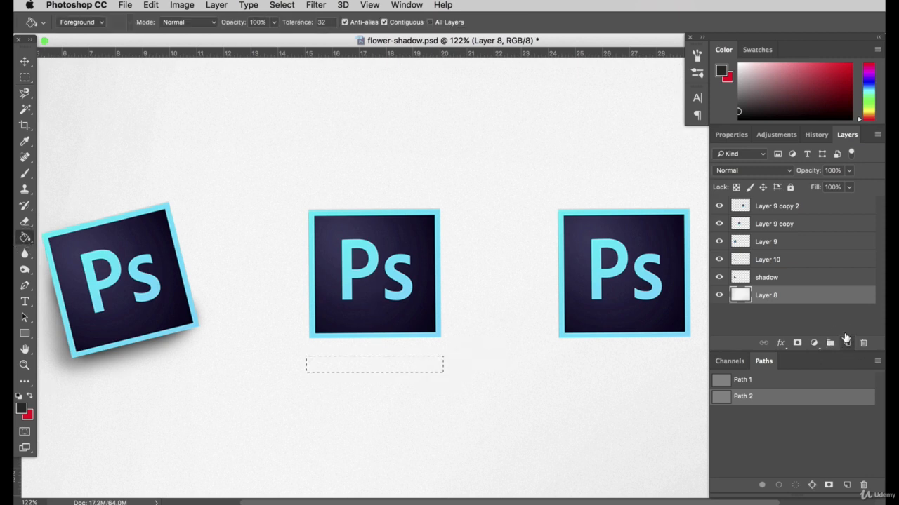
click(847, 342)
click(392, 366)
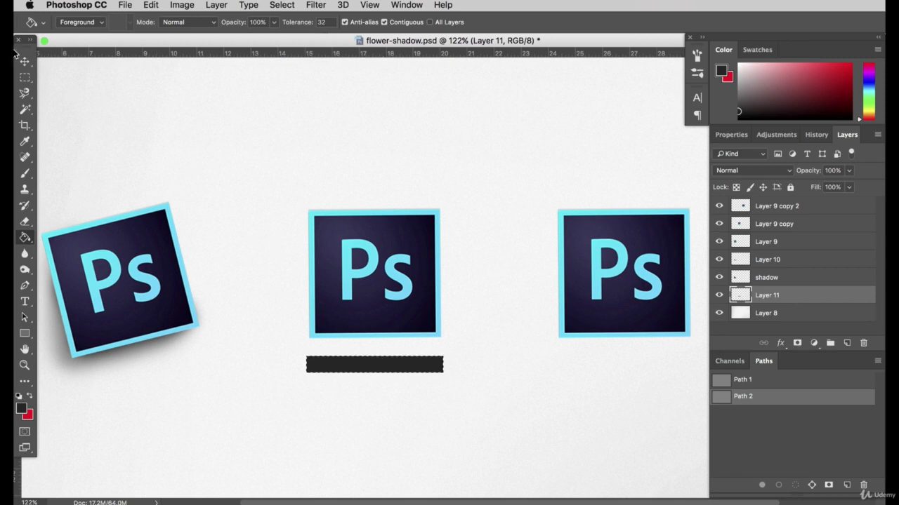
click(25, 77)
click(241, 107)
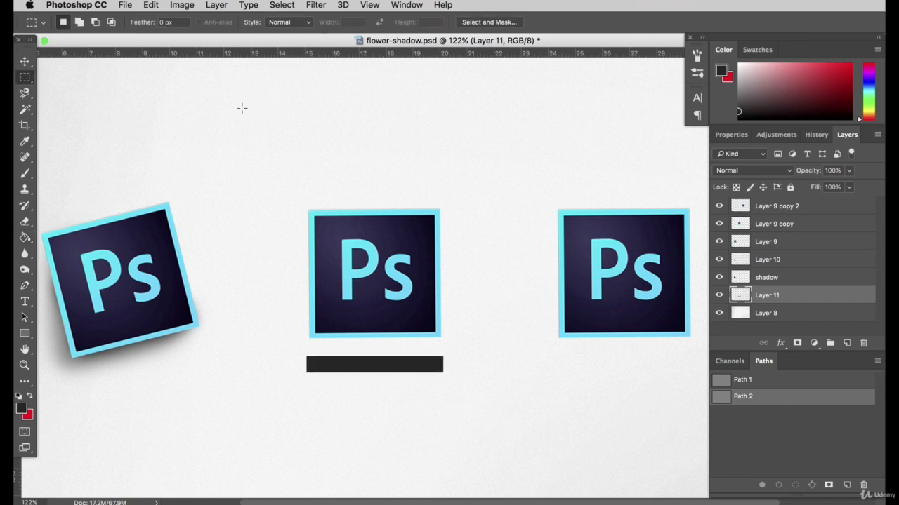
Shift the dark strip slightly down and narrow it to match the middle logo's width.
click(25, 61)
mouse_move(411, 367)
mouse_down()
mouse_move(411, 353)
mouse_move(444, 351)
mouse_move(412, 361)
mouse_move(414, 375)
mouse_up()
key(Return)
Apply a Motion Blur to the dark strip with an angle of 0° and a distance of 144 pixels.
click(316, 5)
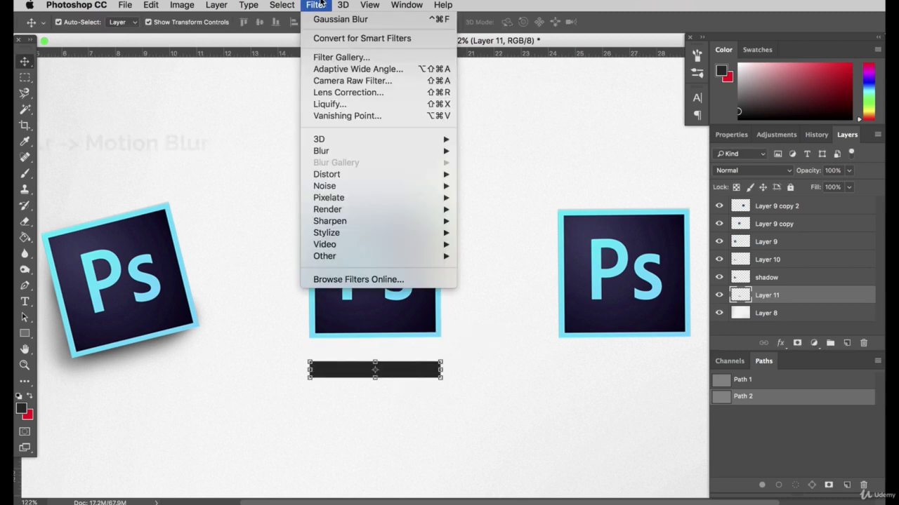
mouse_move(391, 151)
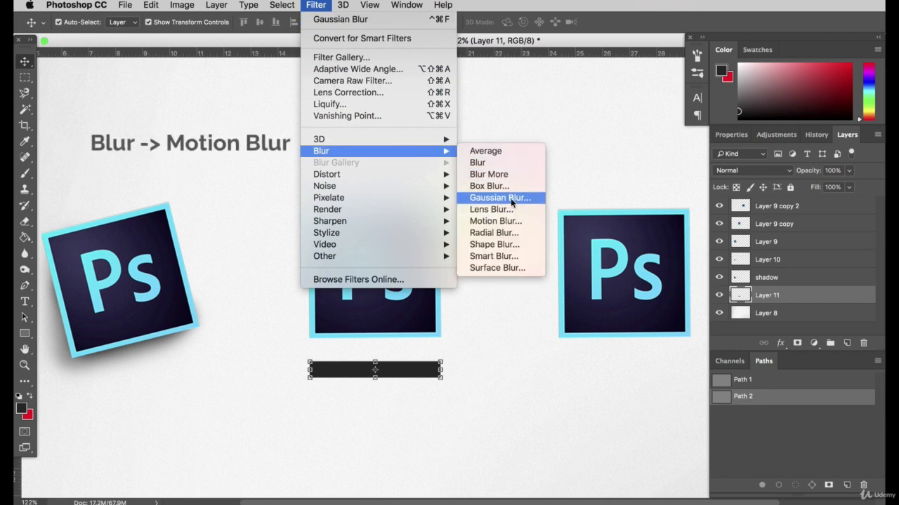
click(505, 222)
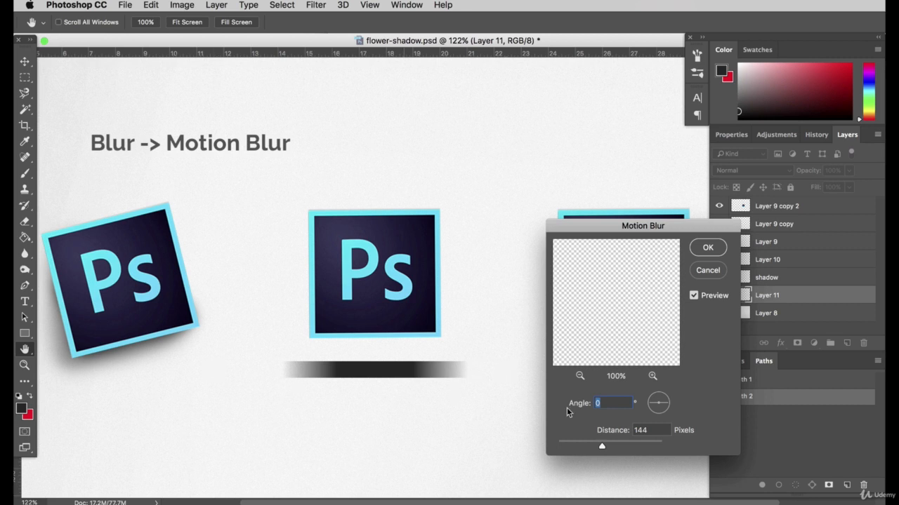
click(656, 403)
mouse_move(657, 403)
mouse_down()
mouse_move(646, 401)
mouse_move(652, 406)
mouse_up()
click(707, 247)
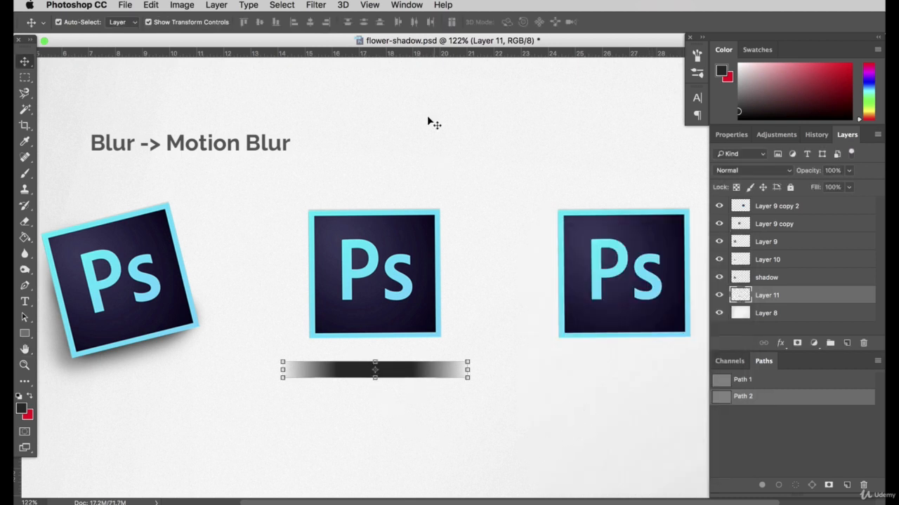
Apply a Gaussian Blur with a radius of about 30 pixels to the dark strip below the middle logo, and deselect its layer.
click(282, 4)
mouse_move(316, 4)
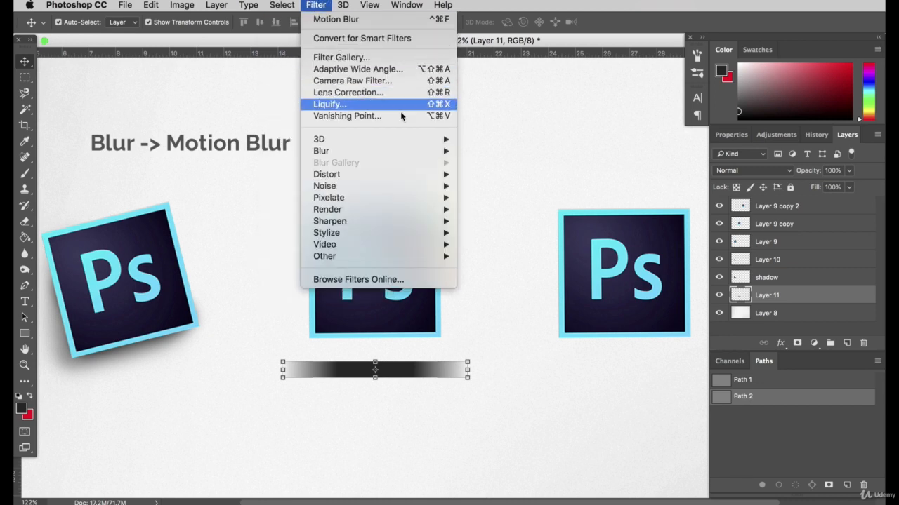
mouse_move(436, 153)
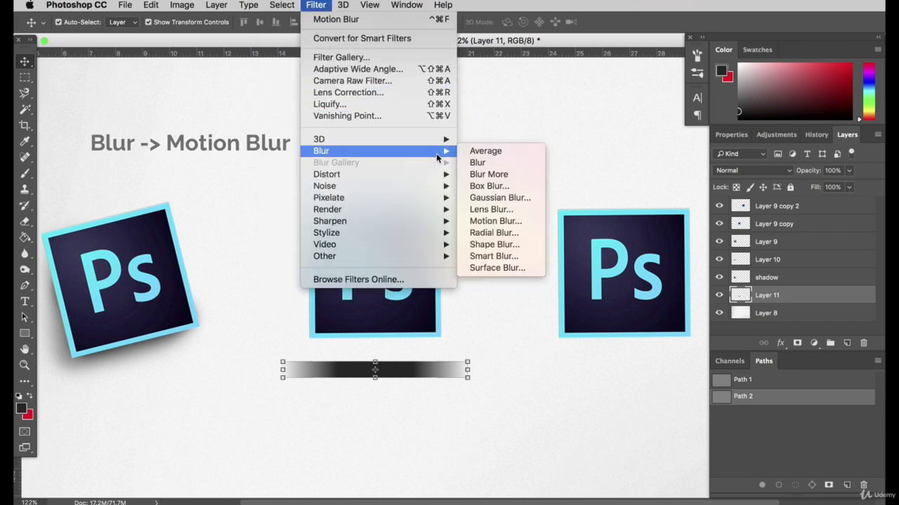
click(530, 197)
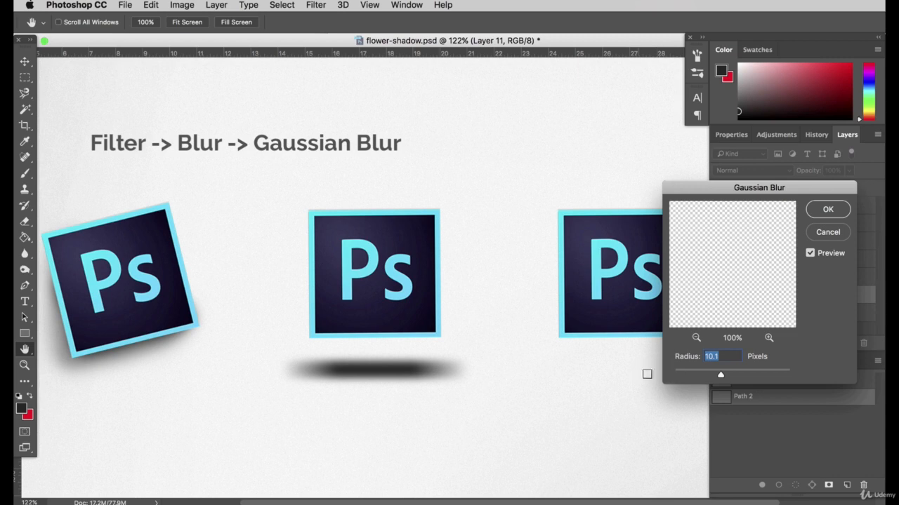
drag(728, 378, 730, 378)
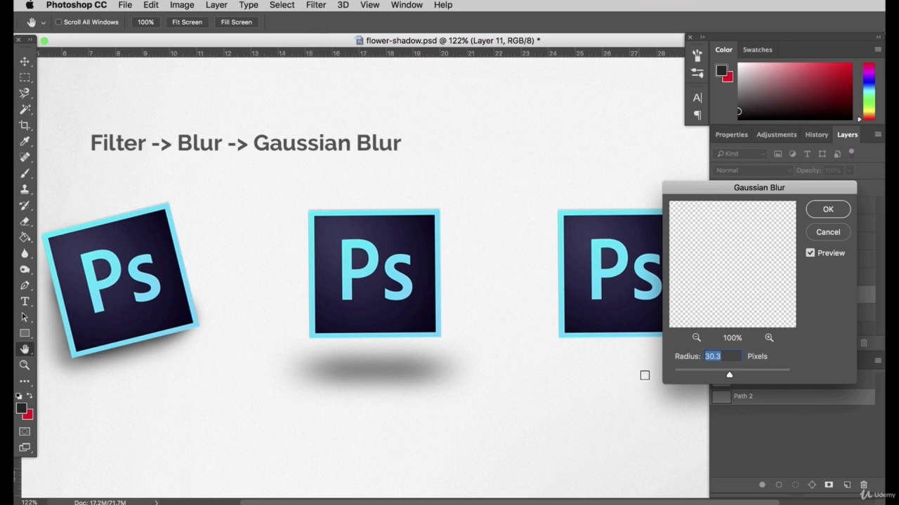
mouse_move(713, 375)
mouse_down()
mouse_move(742, 377)
mouse_move(729, 376)
mouse_up()
click(827, 212)
click(578, 94)
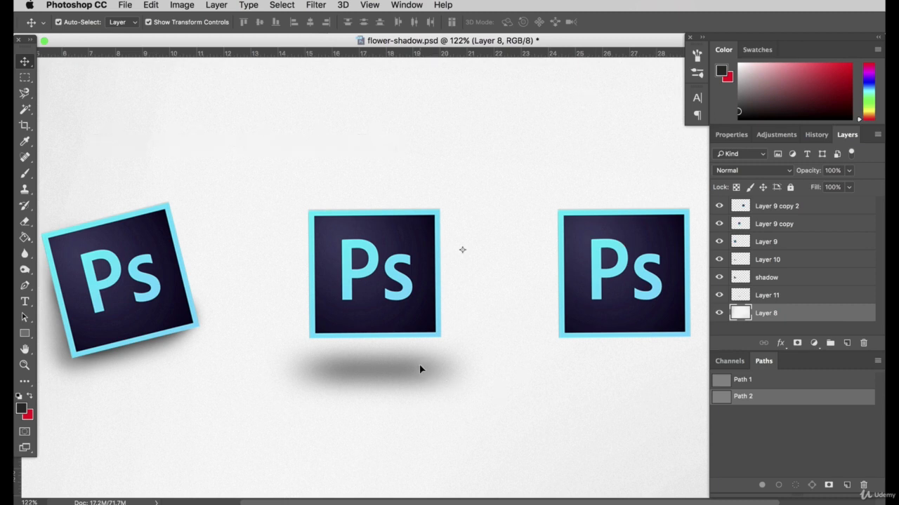
Try the blurred shadow tucked against the middle logo's lower edge, and also moved well below the logo and enlarged.
drag(427, 371, 424, 353)
click(589, 460)
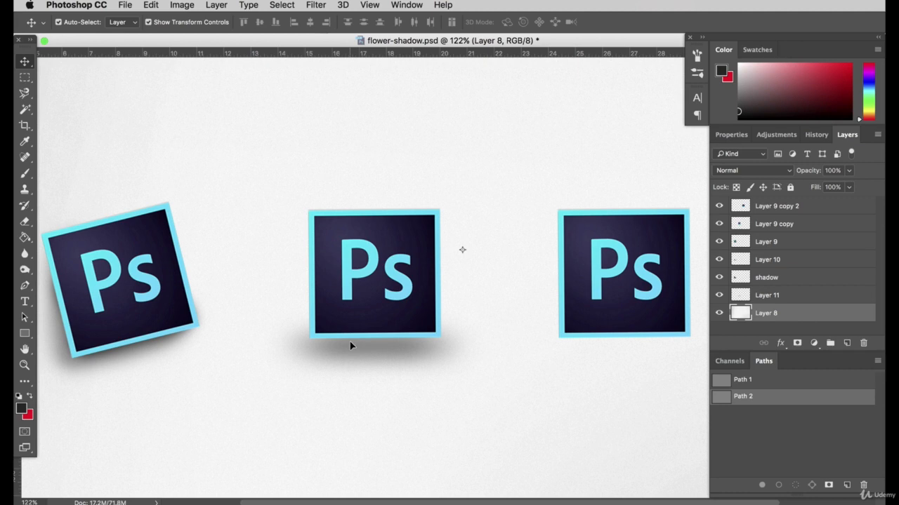
drag(362, 351, 377, 371)
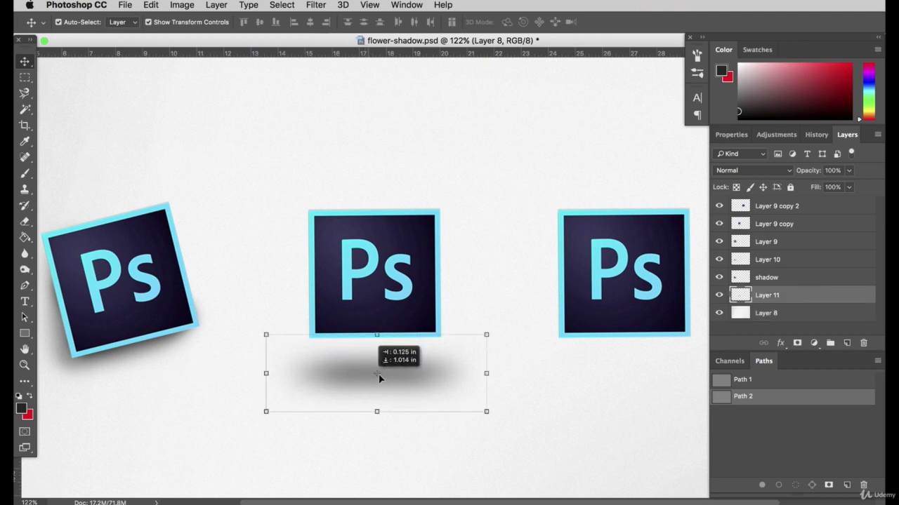
drag(433, 373, 430, 406)
drag(475, 365, 530, 347)
drag(473, 397, 464, 401)
key(Return)
click(462, 249)
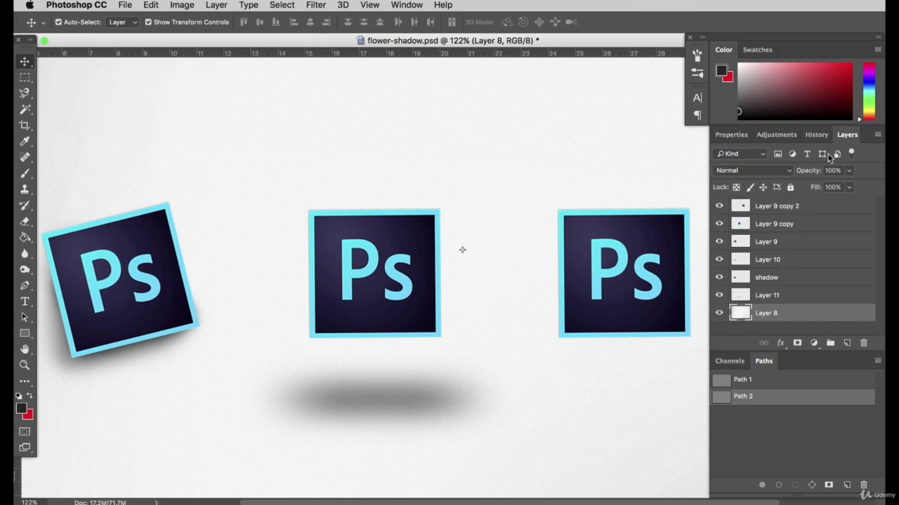
Revert the document history to the Gaussian Blur state, discarding the shadow's moves and transform.
click(814, 134)
click(790, 314)
click(790, 292)
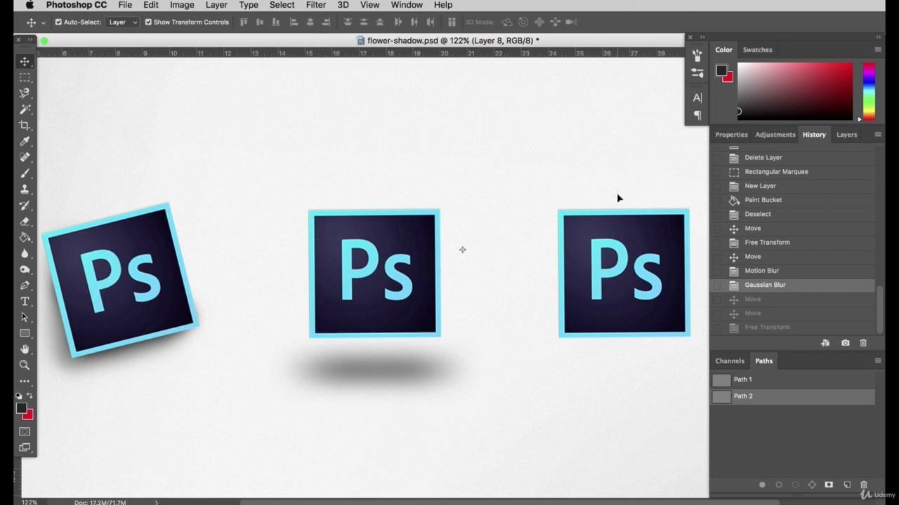
Test the blurred shadow against the middle logo's lower edge, and place it slightly below the logo so the logo seems to float.
drag(412, 383, 415, 358)
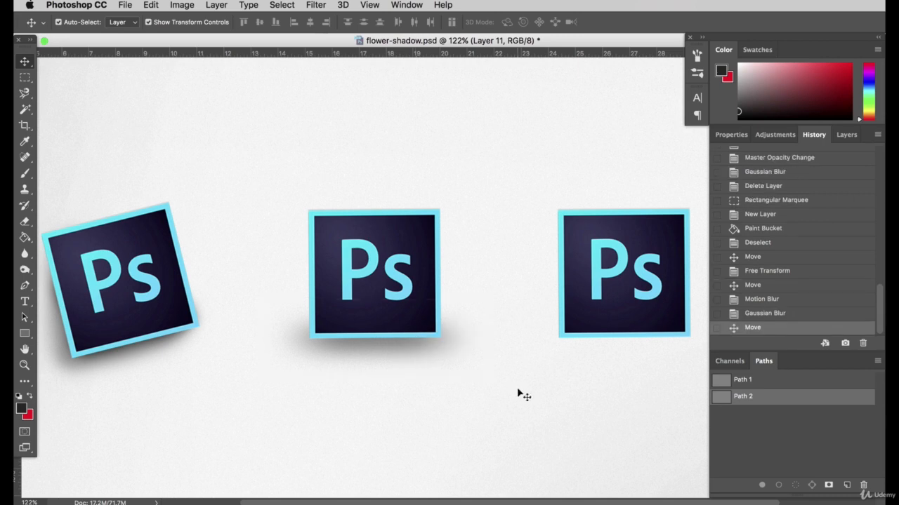
click(517, 389)
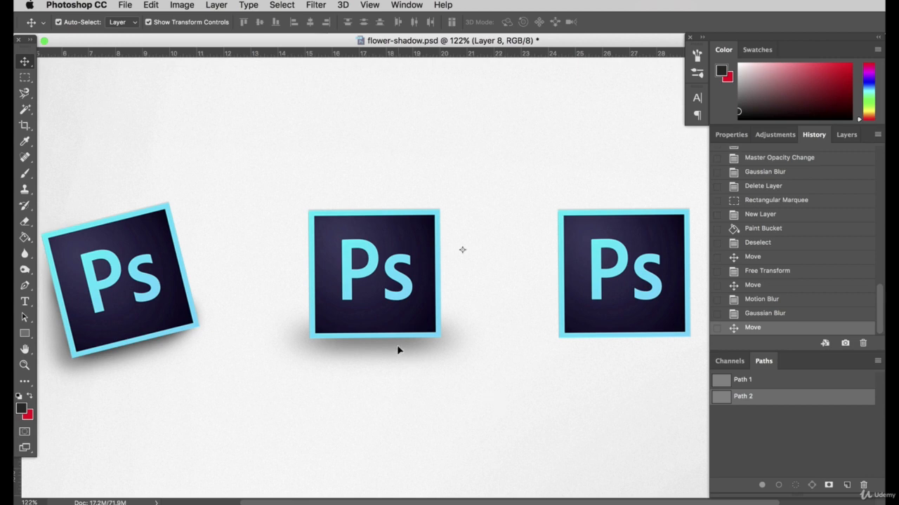
drag(397, 349, 399, 375)
drag(403, 371, 404, 372)
click(388, 276)
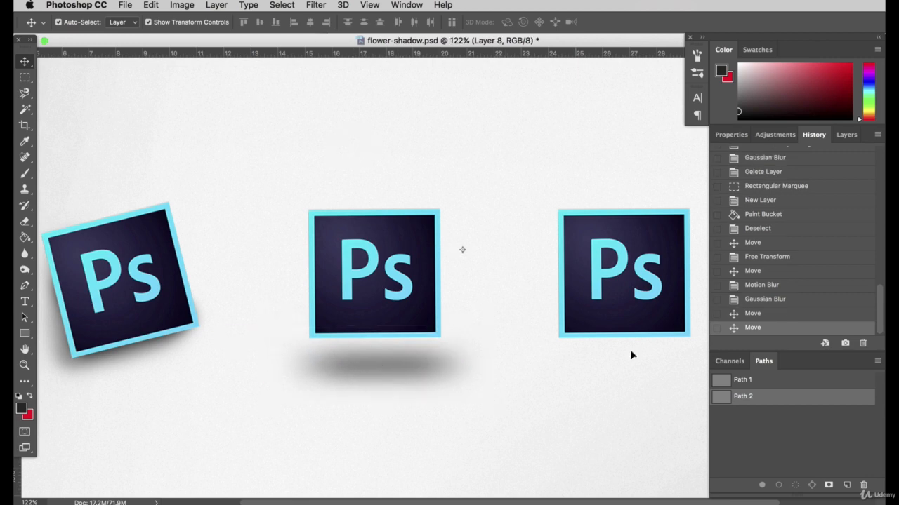
Paint a soft dark shadow along the right logo's left and top edges on Layer 11 with an 87 px brush, and set the layer's opacity to 18%.
drag(554, 497, 653, 494)
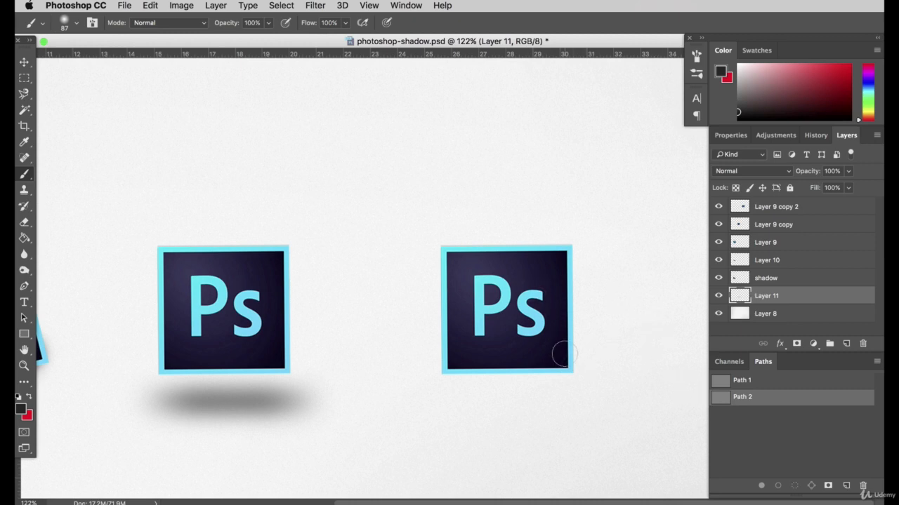
mouse_move(441, 359)
mouse_down()
mouse_move(443, 250)
mouse_move(472, 239)
mouse_move(566, 242)
mouse_move(457, 235)
mouse_move(441, 251)
mouse_move(444, 290)
mouse_up()
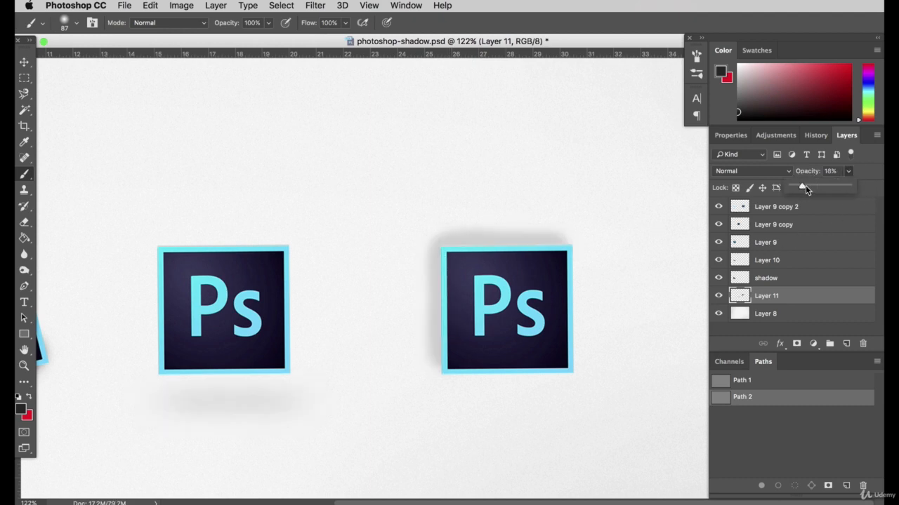
click(25, 222)
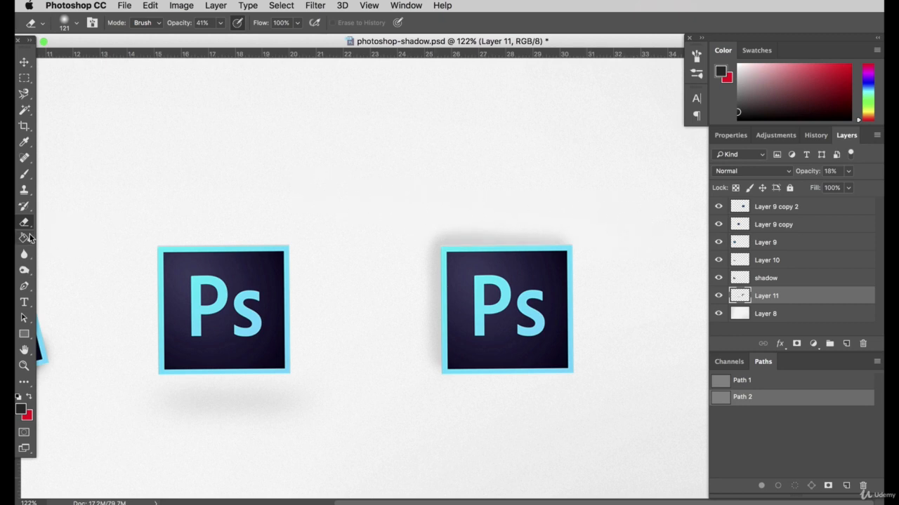
Add a new layer above Layer 11 and set up a 33 px brush with 0% hardness and foreground color 282828.
click(845, 343)
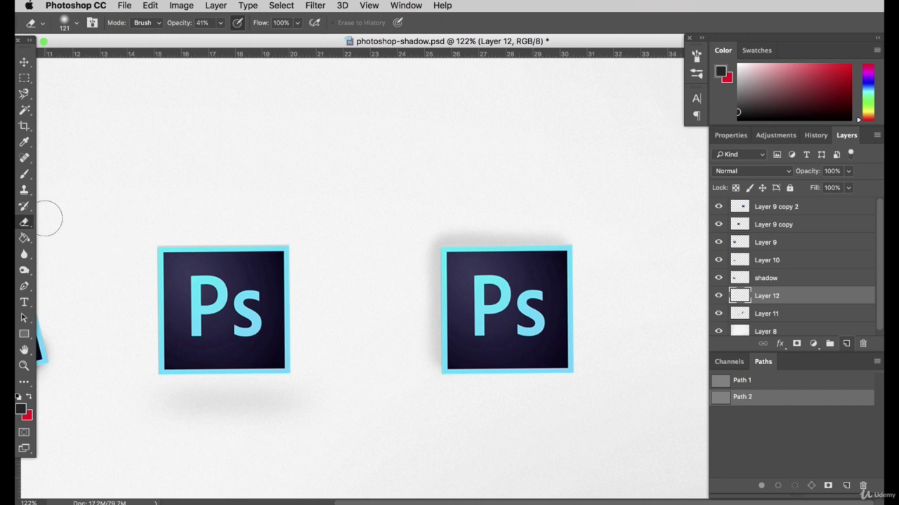
click(24, 174)
click(22, 409)
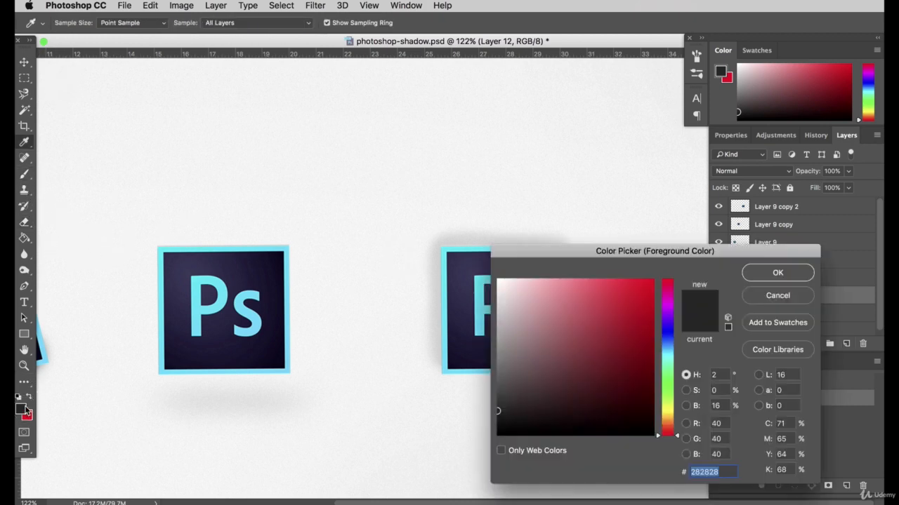
click(777, 274)
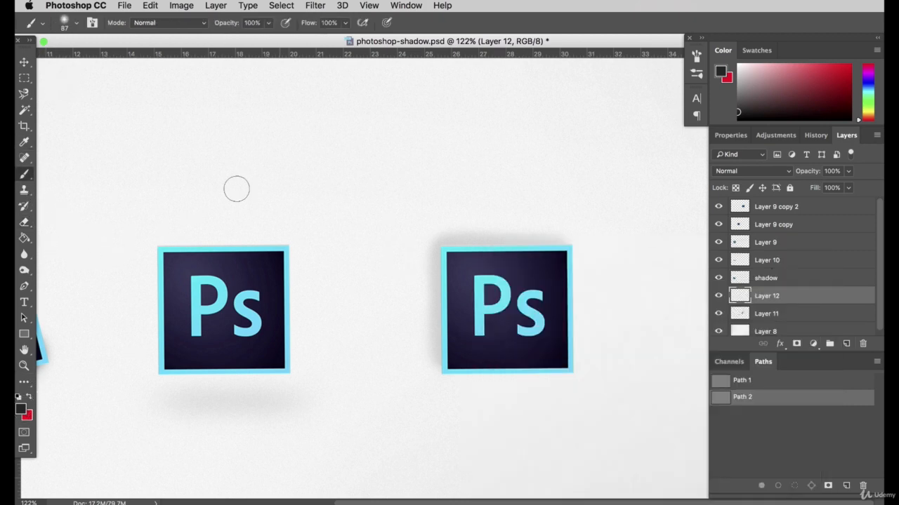
click(75, 23)
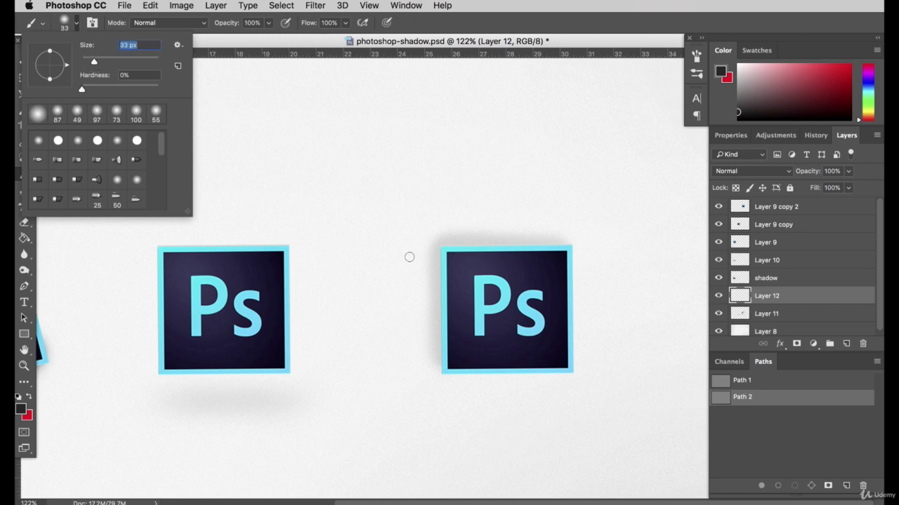
Paint a thin dark shadow line tight against the right logo's left and top edges on the new layer, undoing the first stroke.
mouse_move(447, 361)
mouse_down()
mouse_move(447, 349)
mouse_move(444, 251)
mouse_move(511, 243)
mouse_up()
key(super+z)
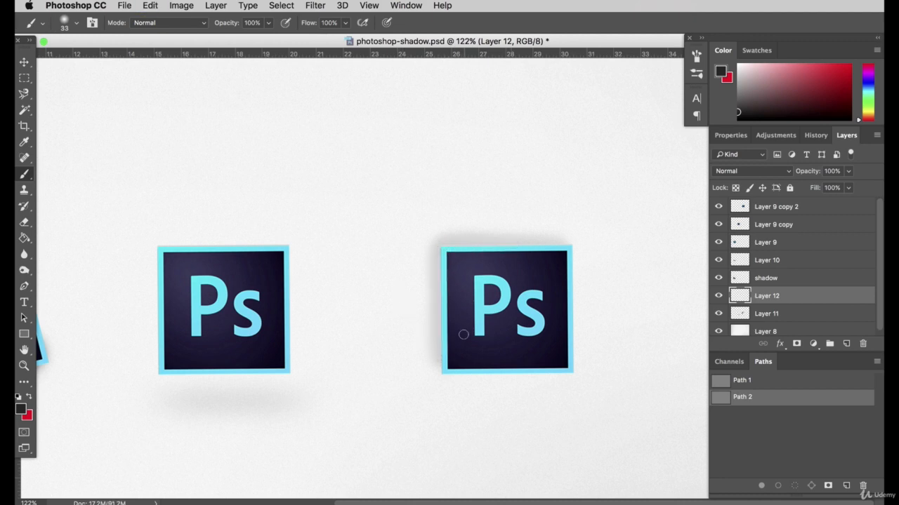
mouse_move(448, 359)
mouse_down()
mouse_move(444, 249)
mouse_move(555, 251)
mouse_up()
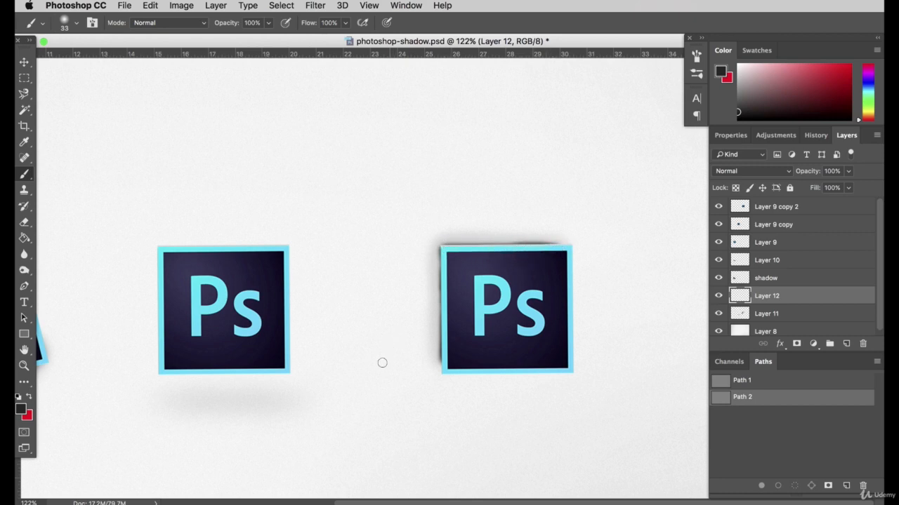
drag(443, 349, 446, 263)
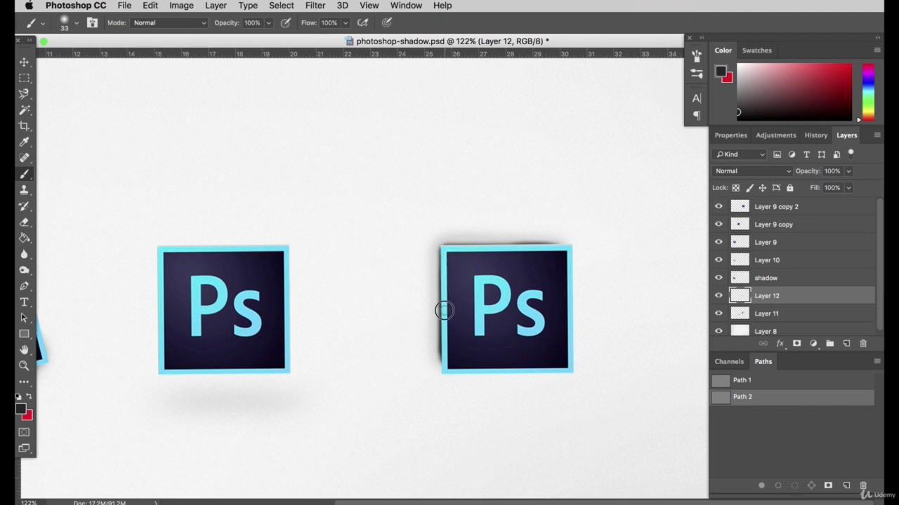
drag(450, 247, 578, 253)
Set the opacity of the thin shadow line's layer to 28% and switch to the Move tool.
click(848, 171)
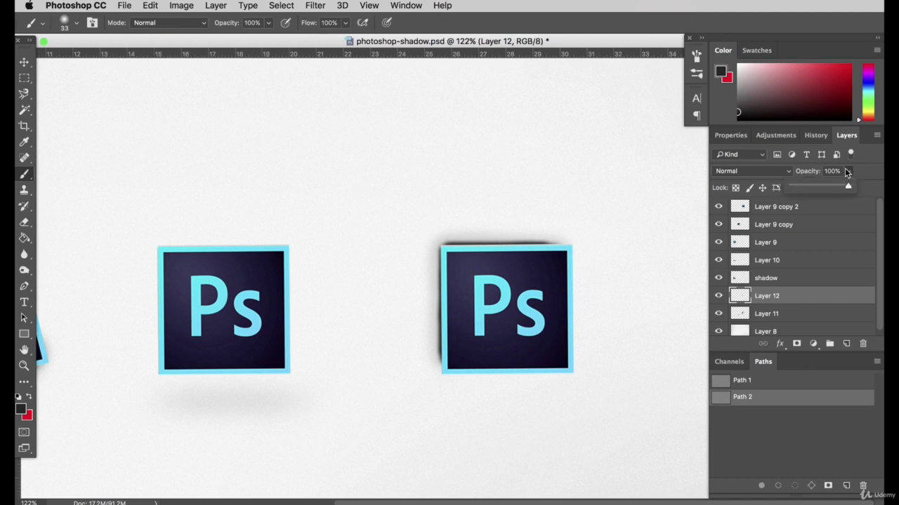
drag(806, 188, 808, 188)
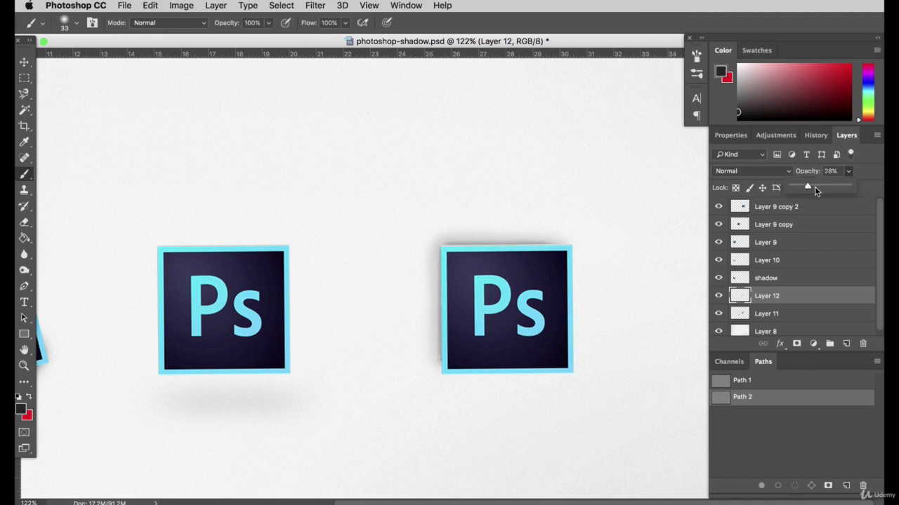
key(v)
click(382, 146)
Select the middle logo and review the shadows of the middle and tilted logos.
drag(589, 504, 490, 503)
click(444, 328)
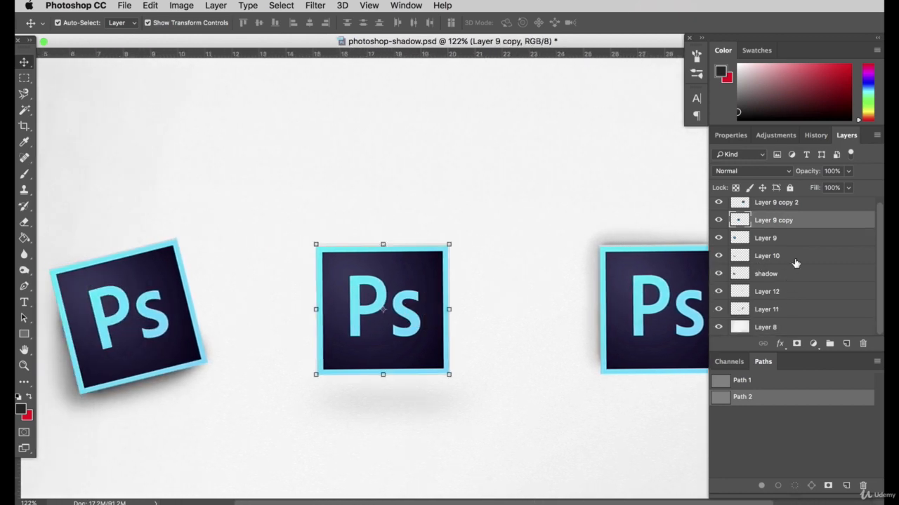
scroll(795, 263, up, 1)
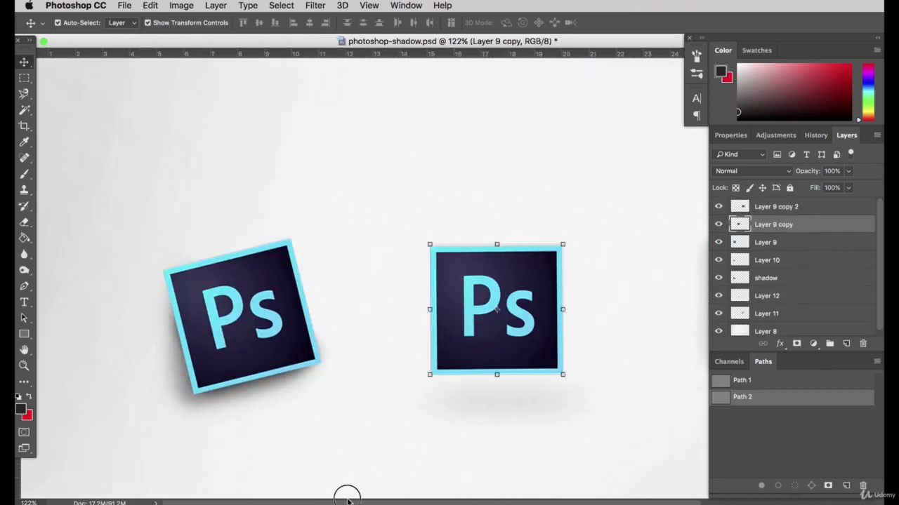